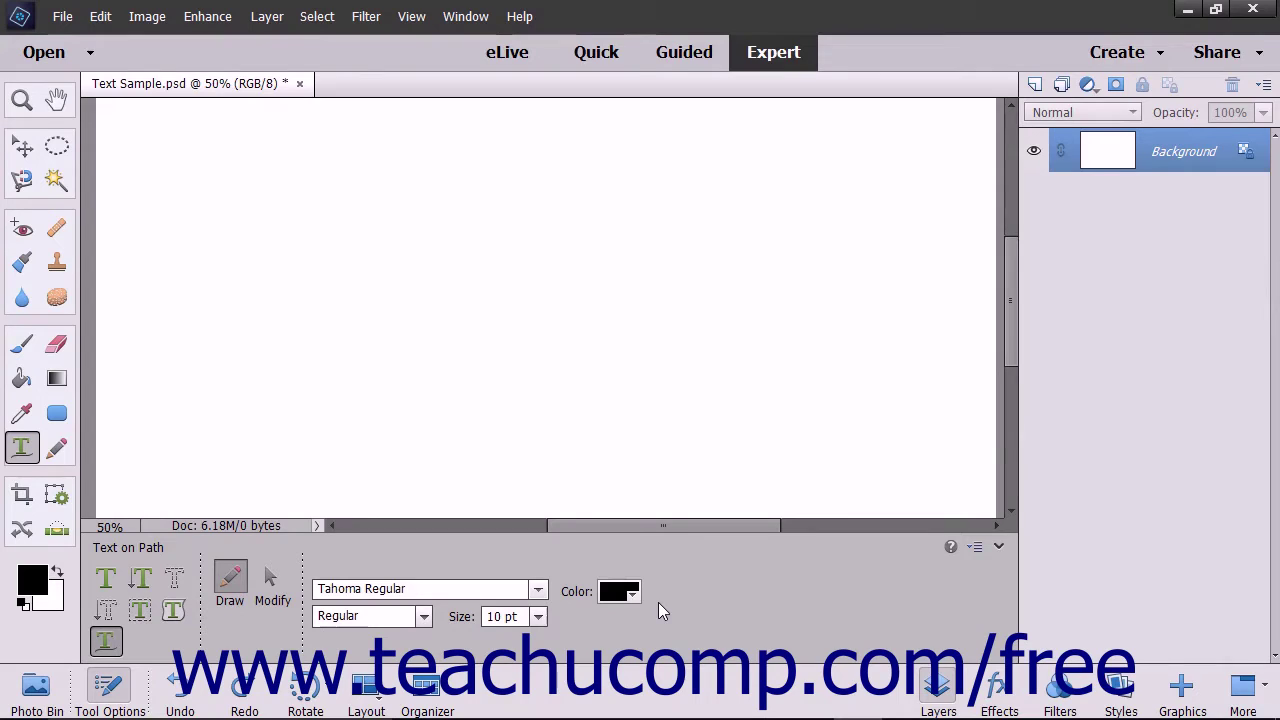
# Cycle through the Text on Selection, Text on Shape and Text on Custom Path options.
pyautogui.click(142, 614)
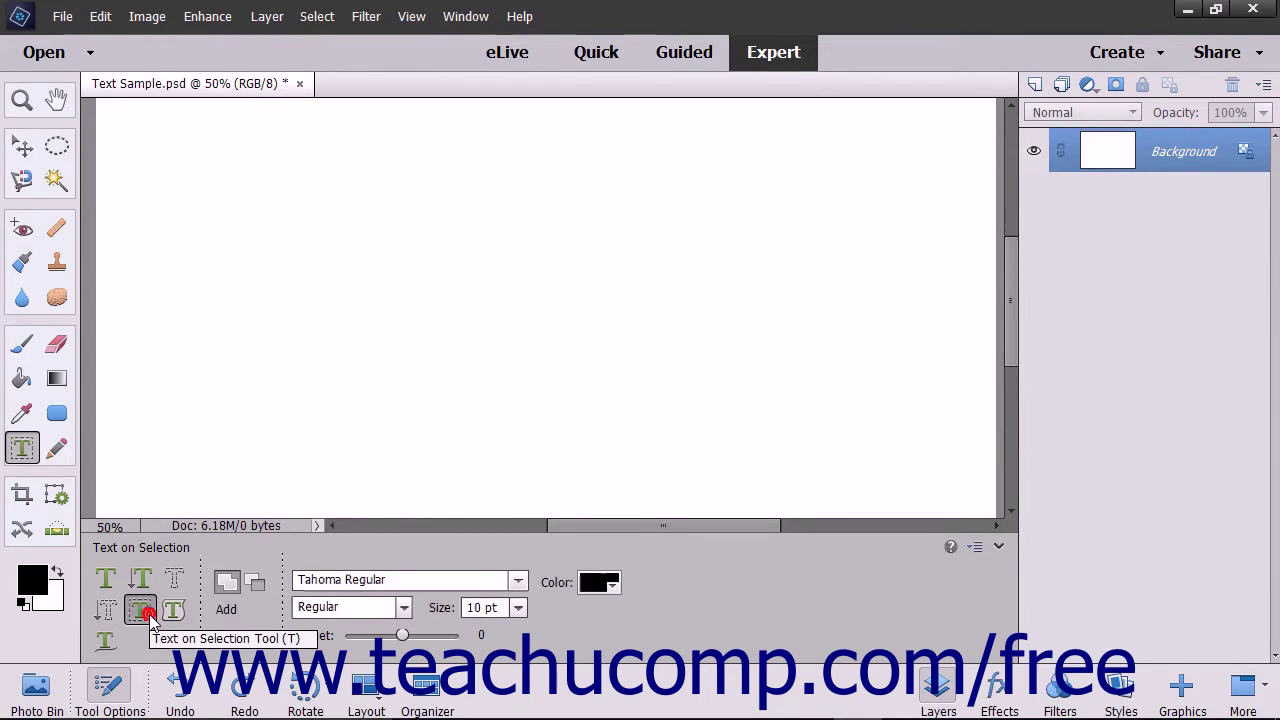
pyautogui.click(172, 613)
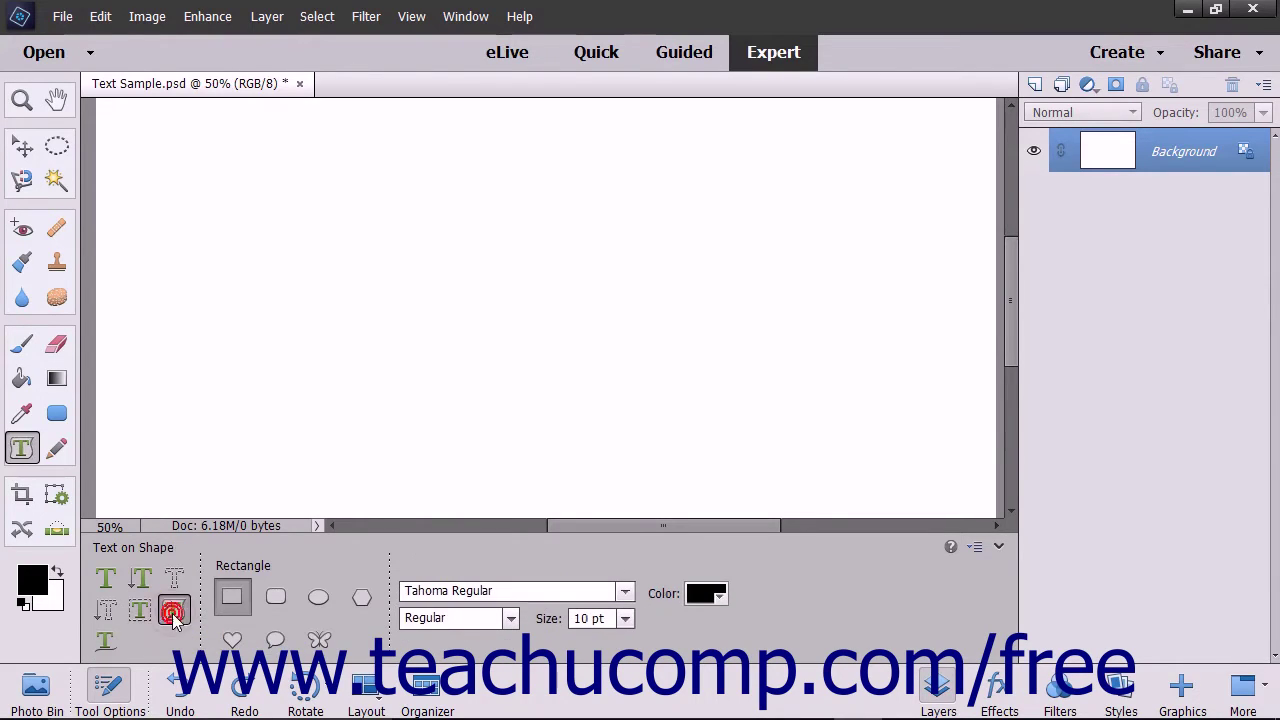
pyautogui.click(106, 642)
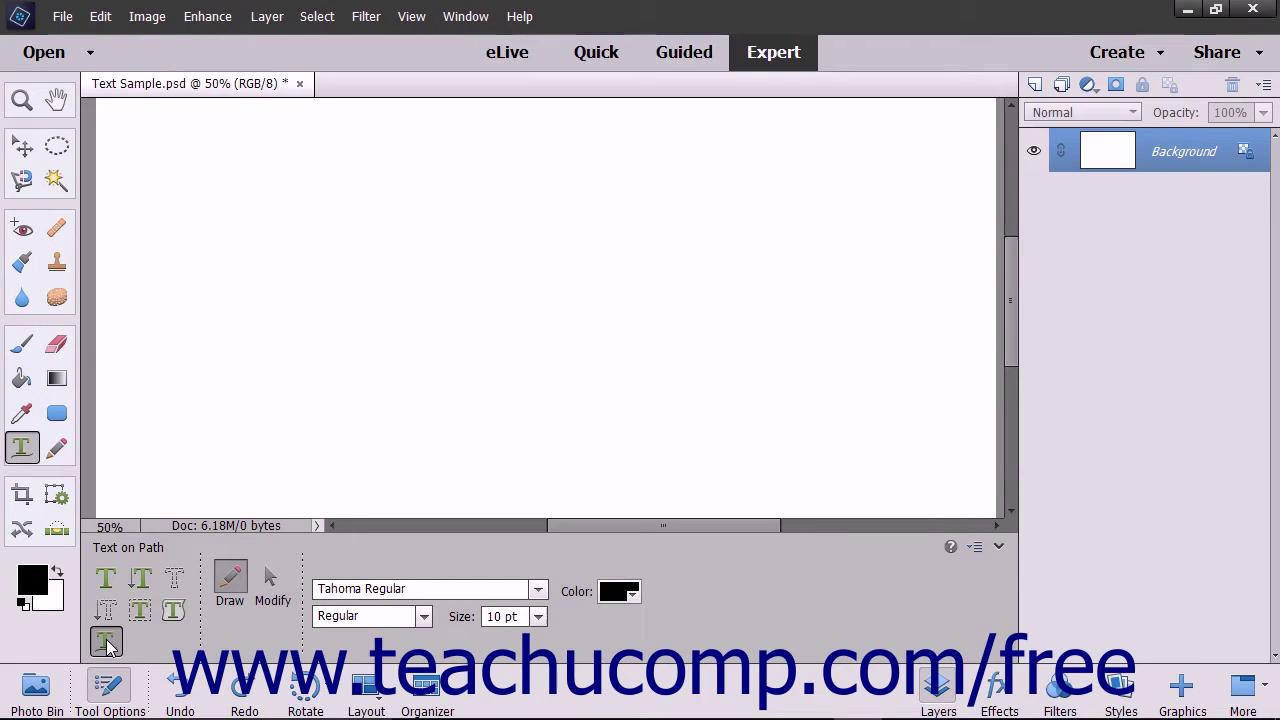
# Draw a circular elliptical selection near the canvas centre and return to the Type tool.
pyautogui.click(57, 148)
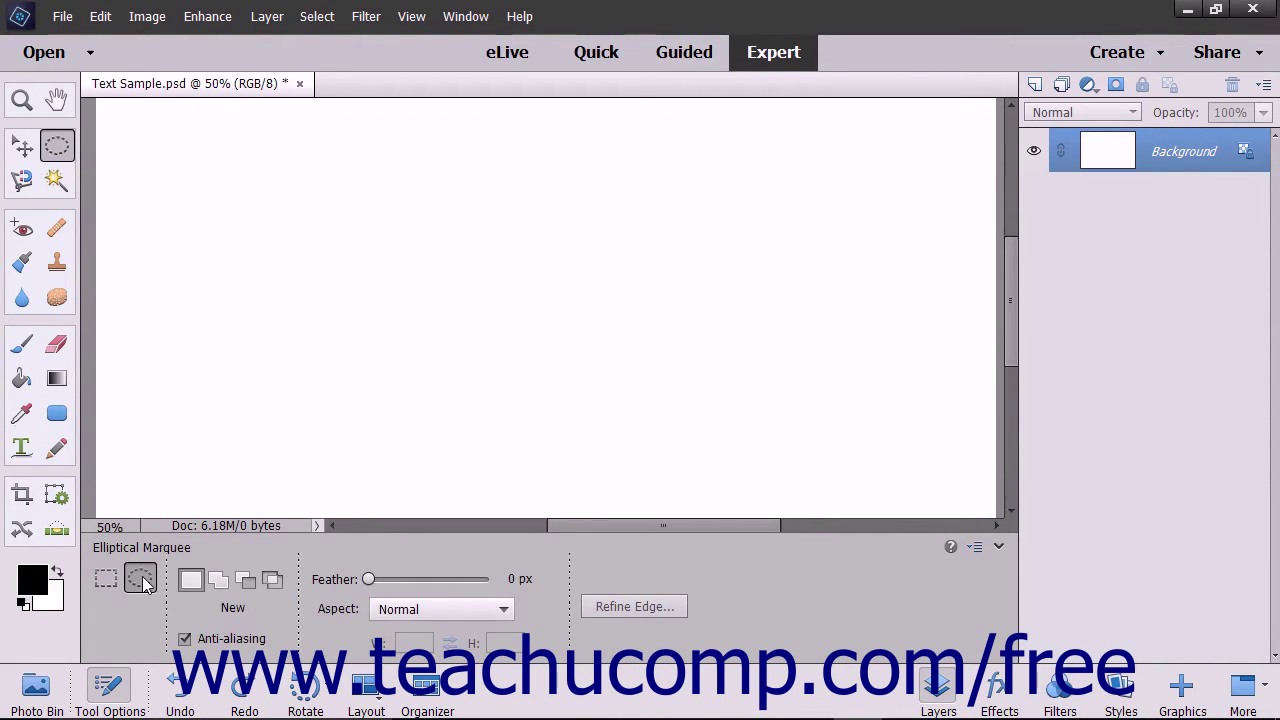
pyautogui.moveTo(376, 184); pyautogui.dragTo(688, 466)
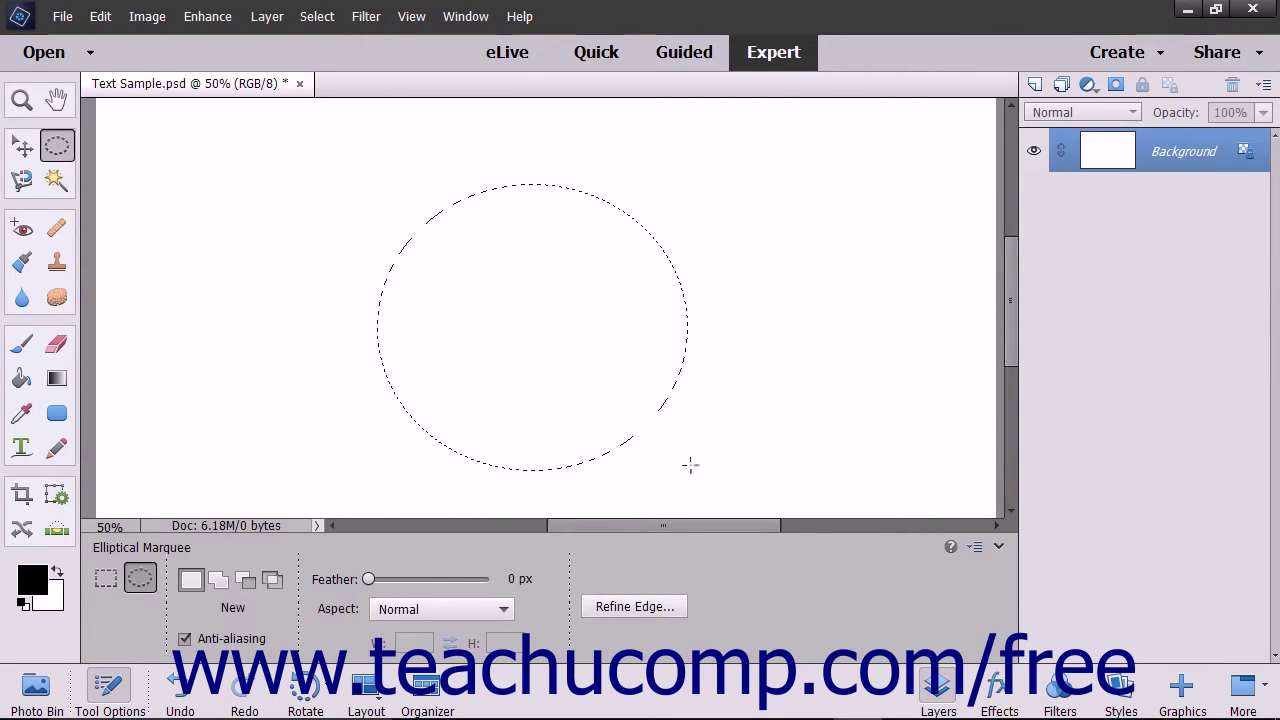
pyautogui.click(32, 452)
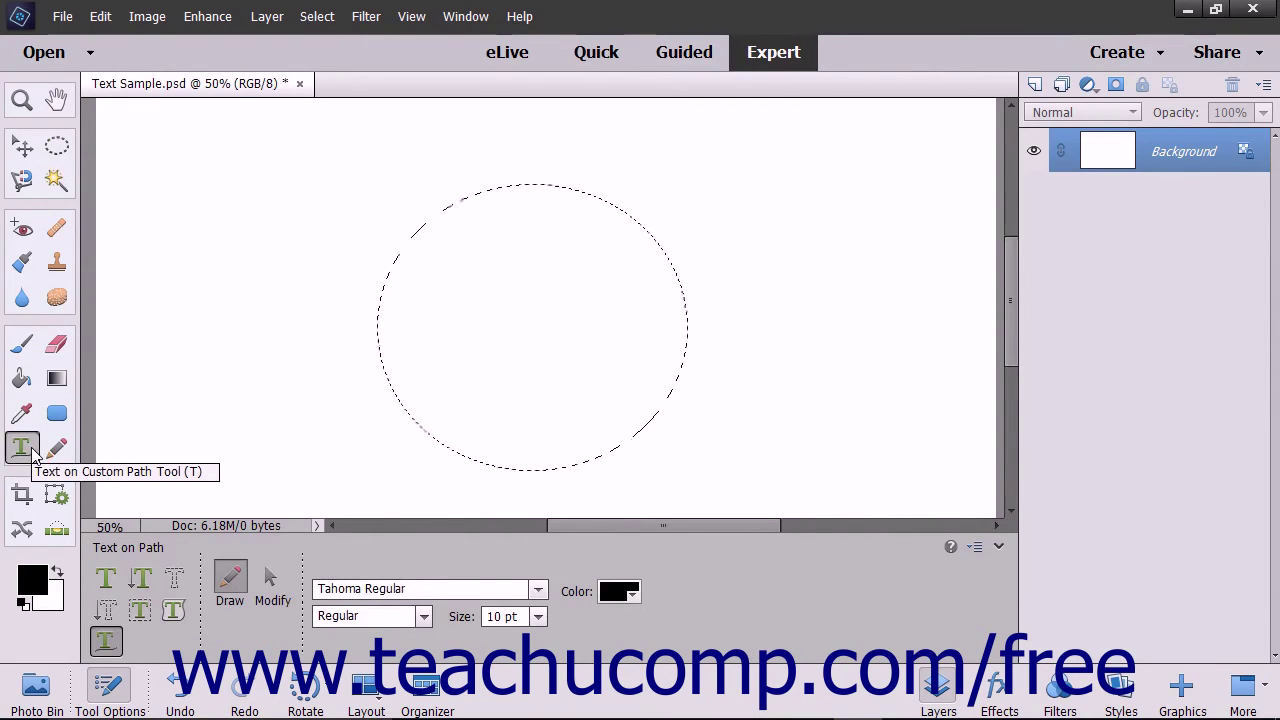
# Convert the circular selection into a text path with Text on Selection and commit it.
pyautogui.click(141, 618)
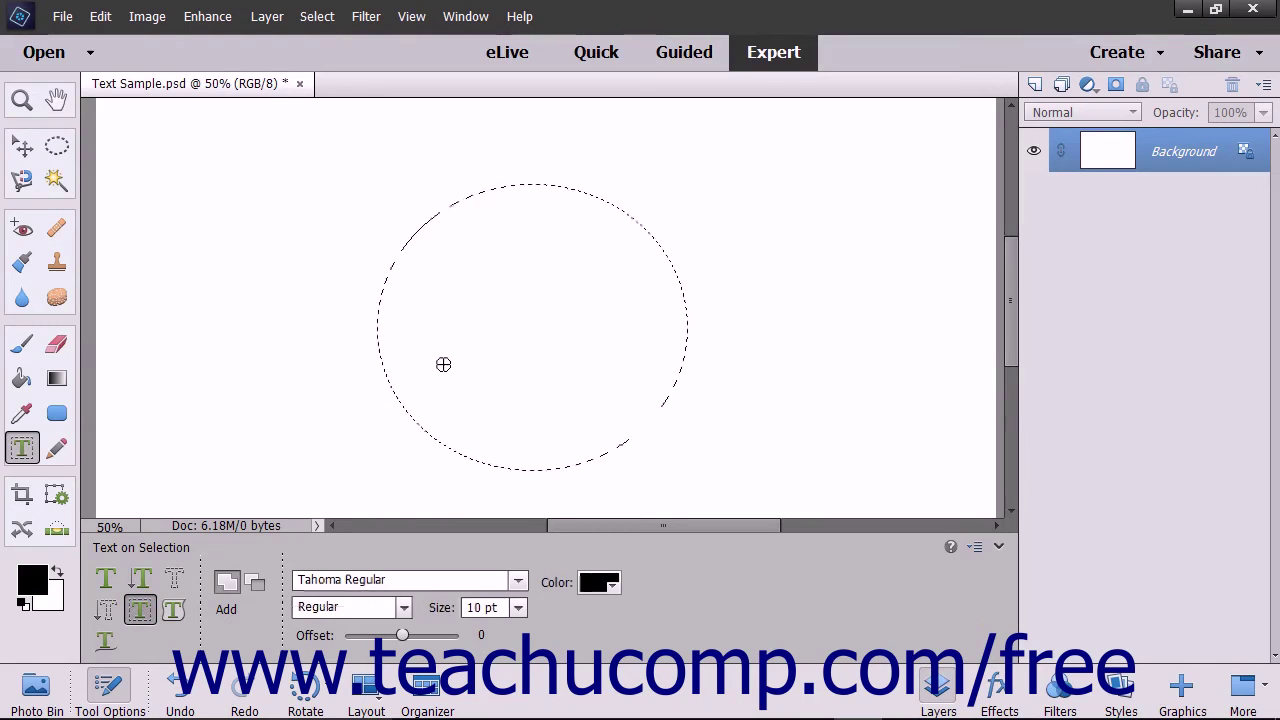
pyautogui.moveTo(443, 366); pyautogui.dragTo(555, 389)
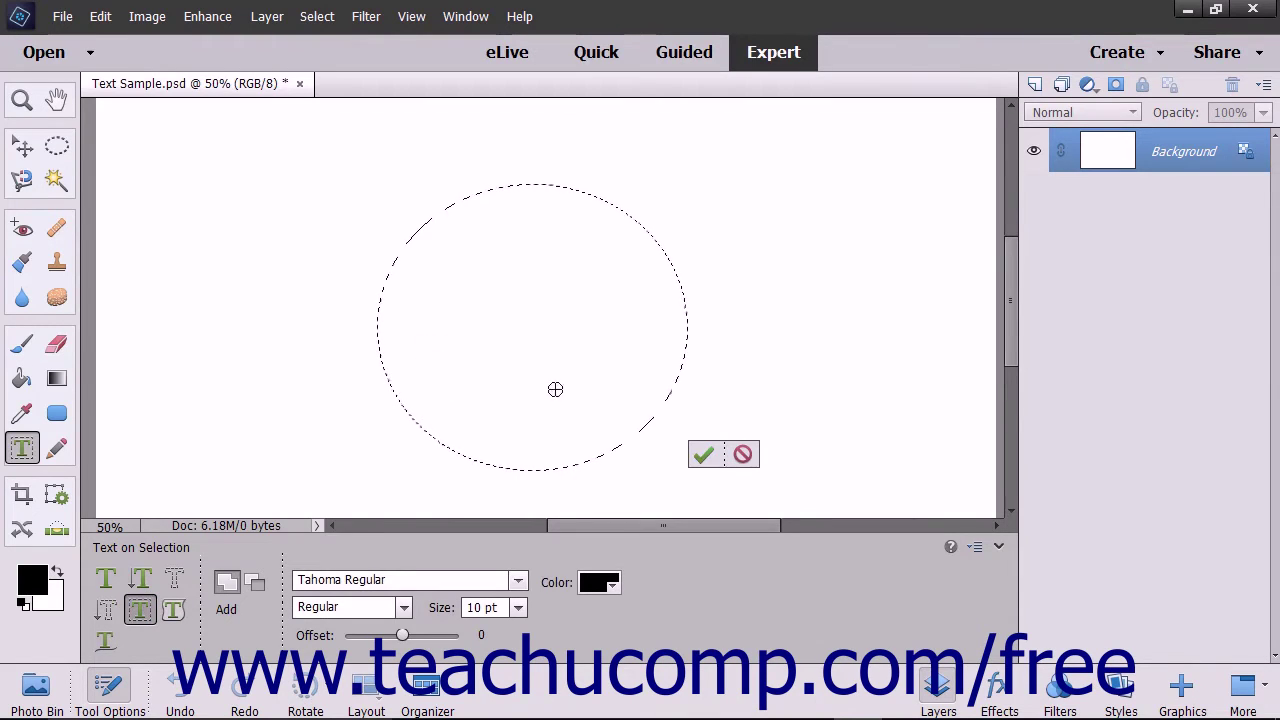
pyautogui.click(703, 455)
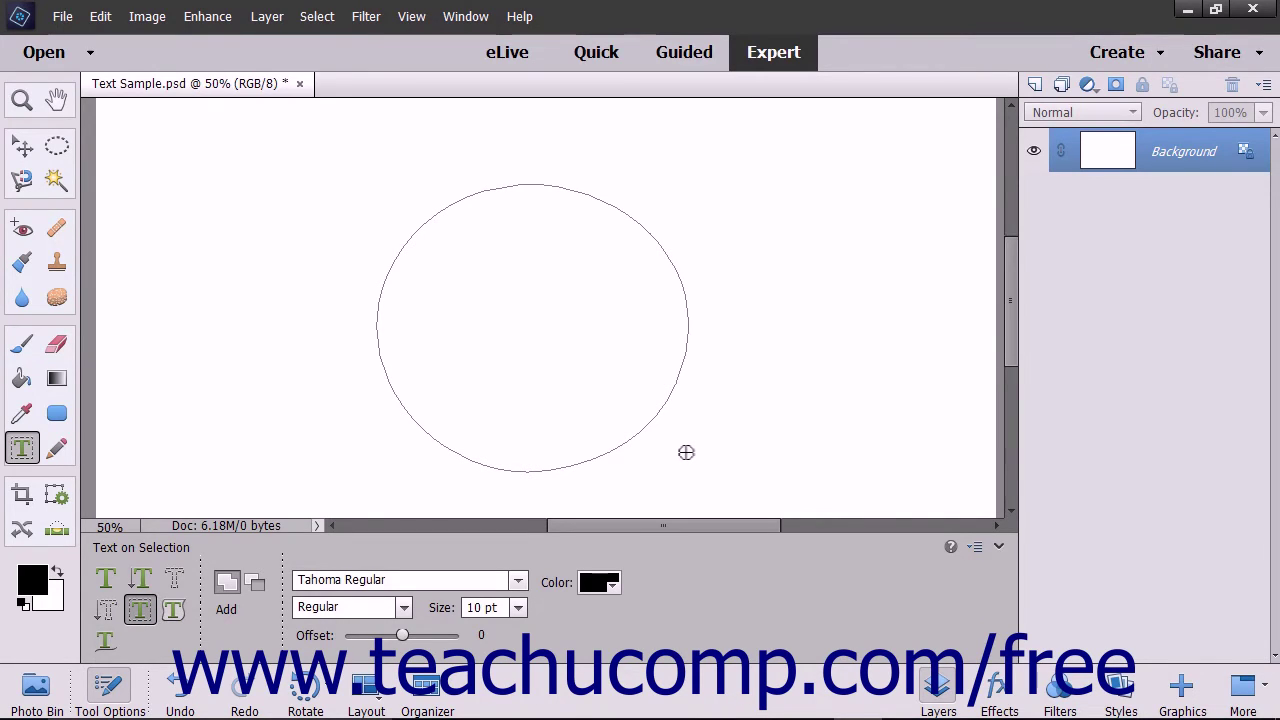
# Type 'This is the text that I have just typed…' around the circle, commit, then delete that layer.
pyautogui.click(476, 463)
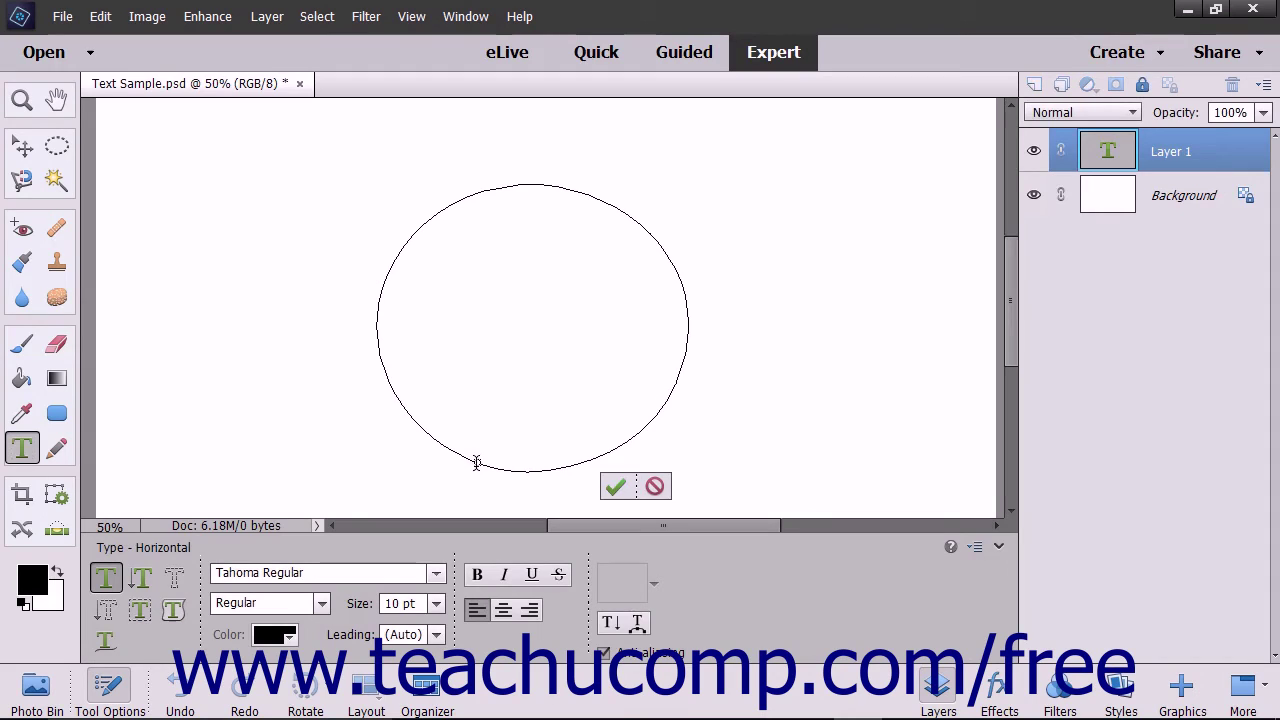
pyautogui.write('This is the text that I have just typed on the outline of the object I just drew.')
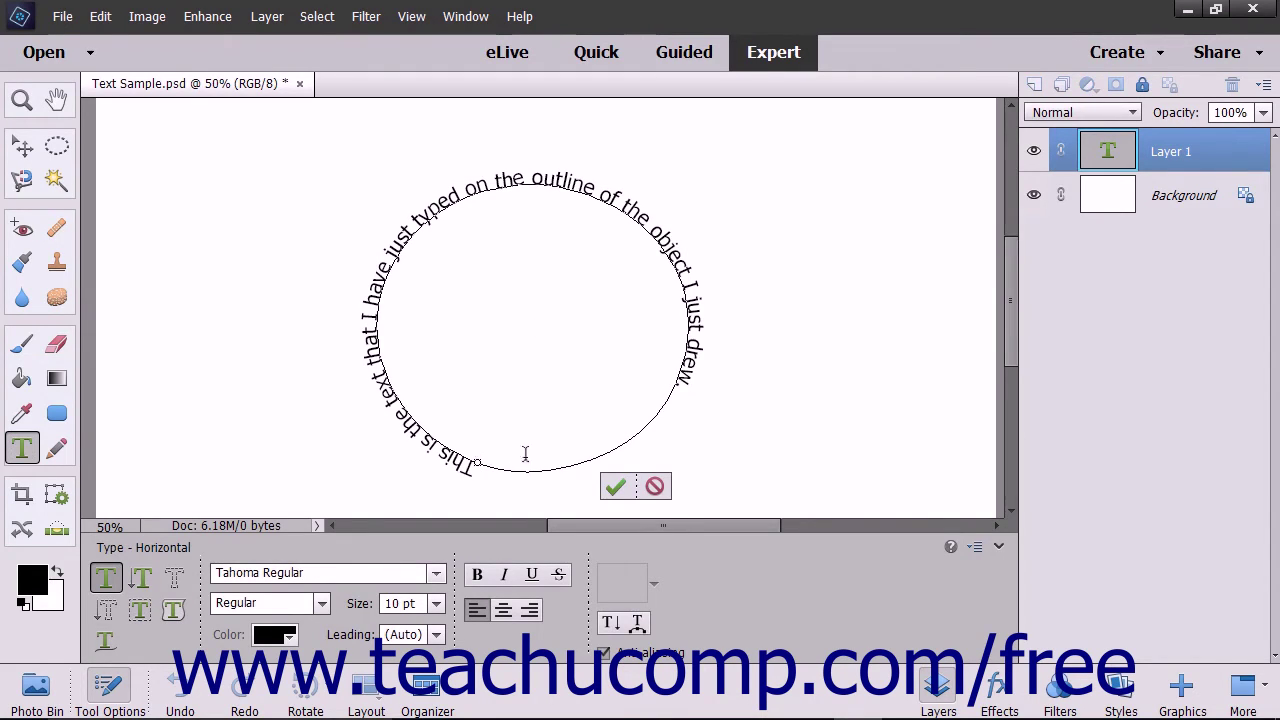
pyautogui.click(615, 486)
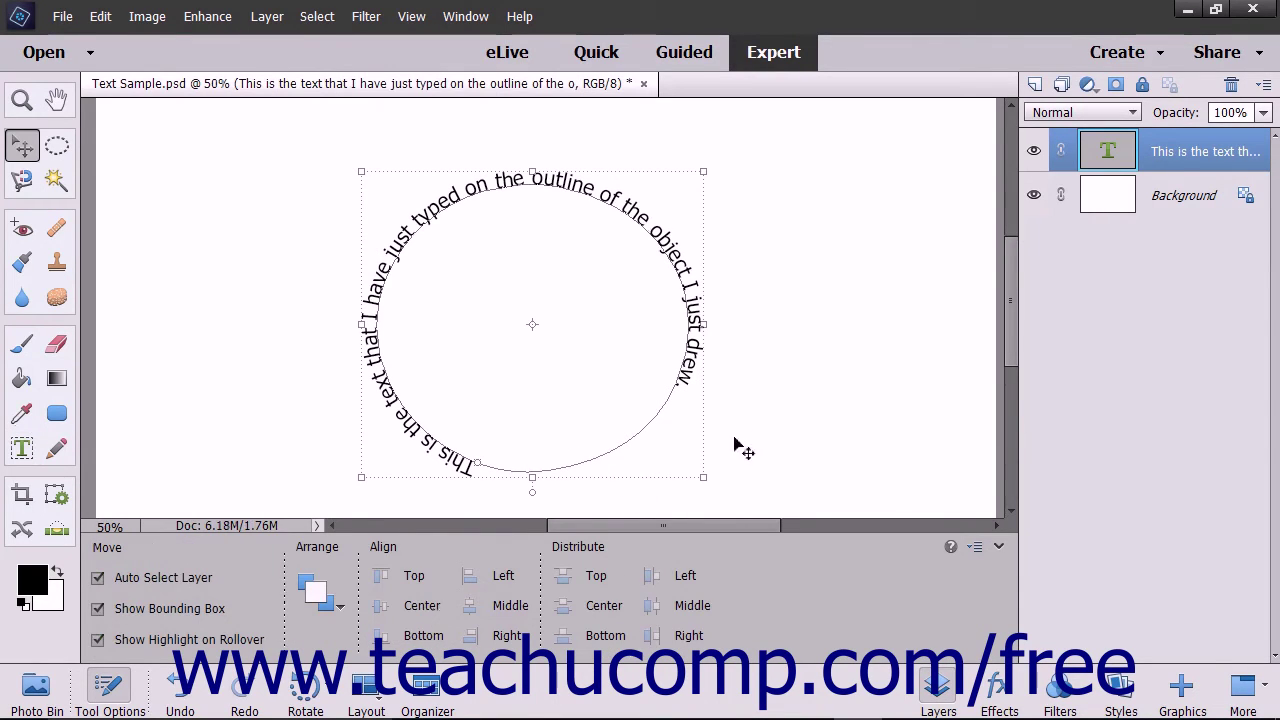
pyautogui.moveTo(1182, 158); pyautogui.dragTo(1235, 90)
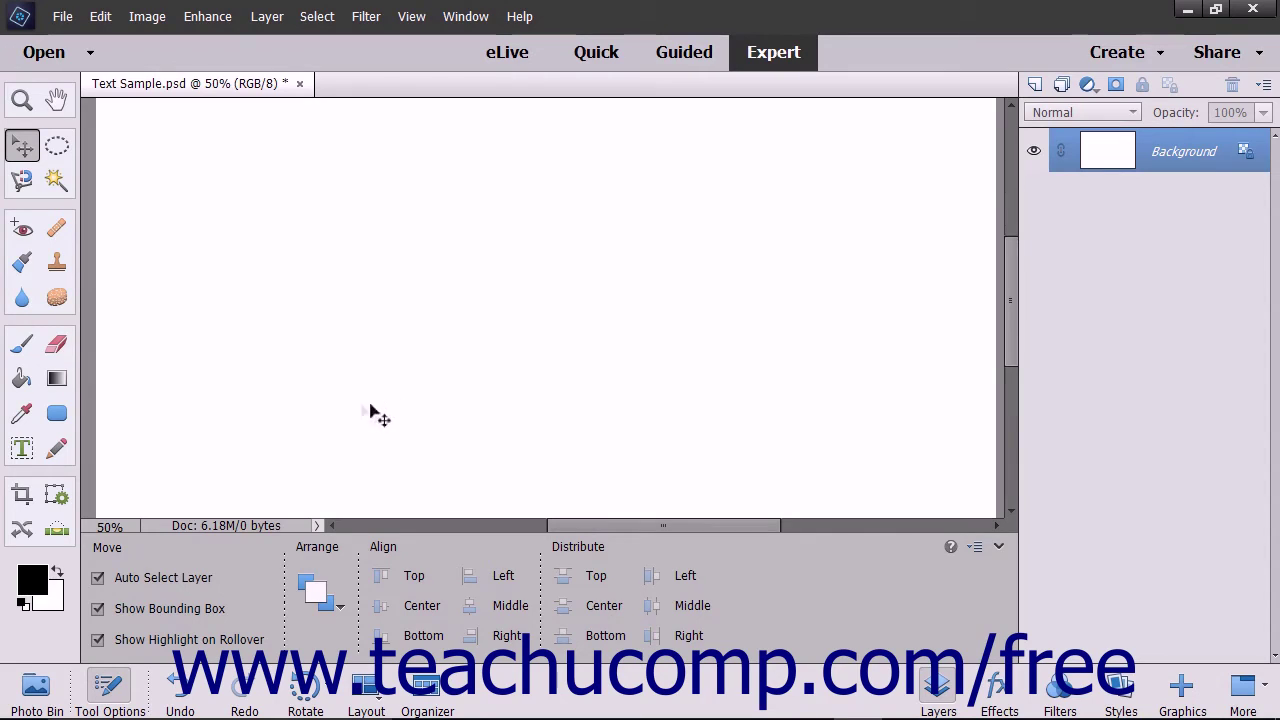
# Draw a black rounded rectangle across the canvas centre on a new Shape 1 layer.
pyautogui.click(58, 416)
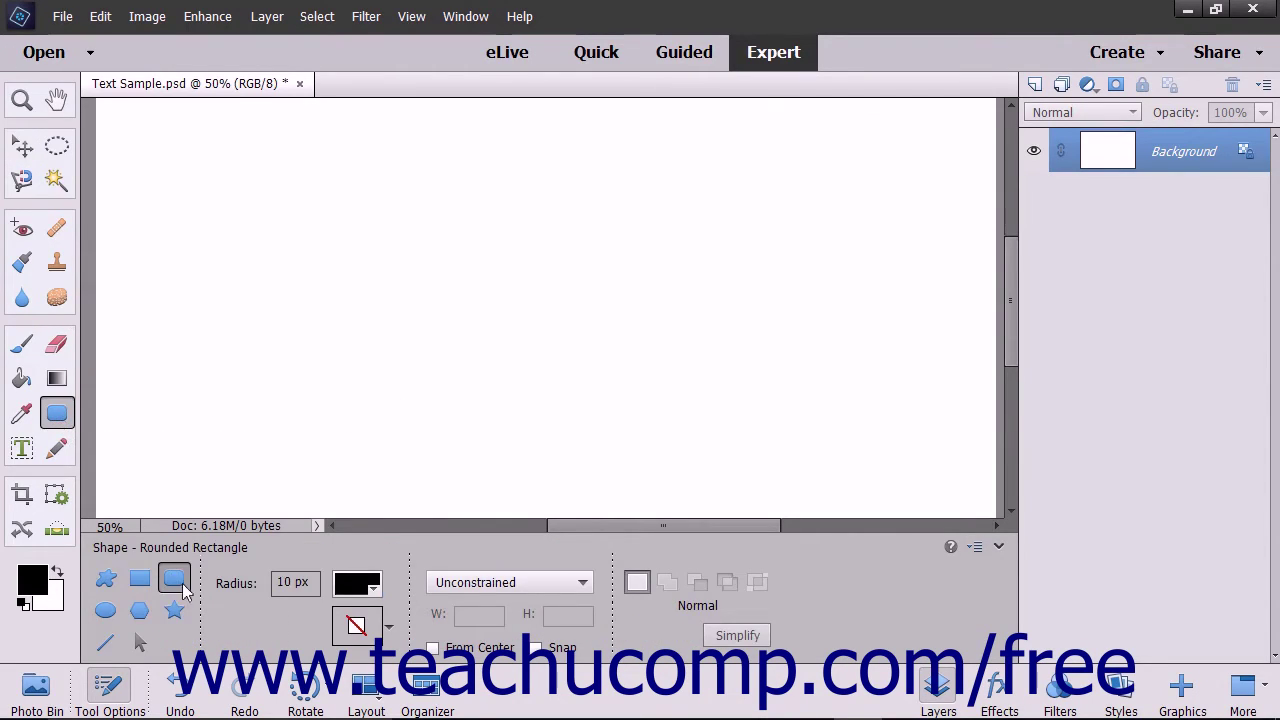
pyautogui.click(178, 585)
pyautogui.moveTo(323, 206); pyautogui.dragTo(783, 418)
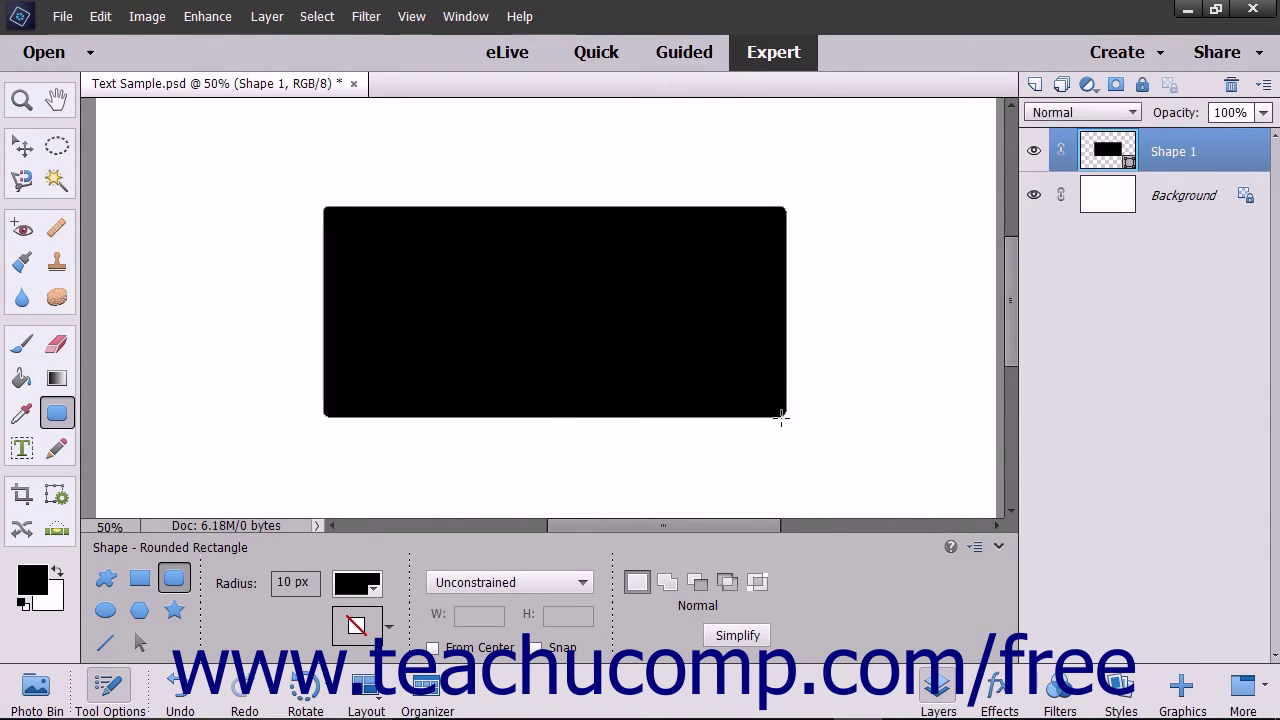
pyautogui.click(26, 452)
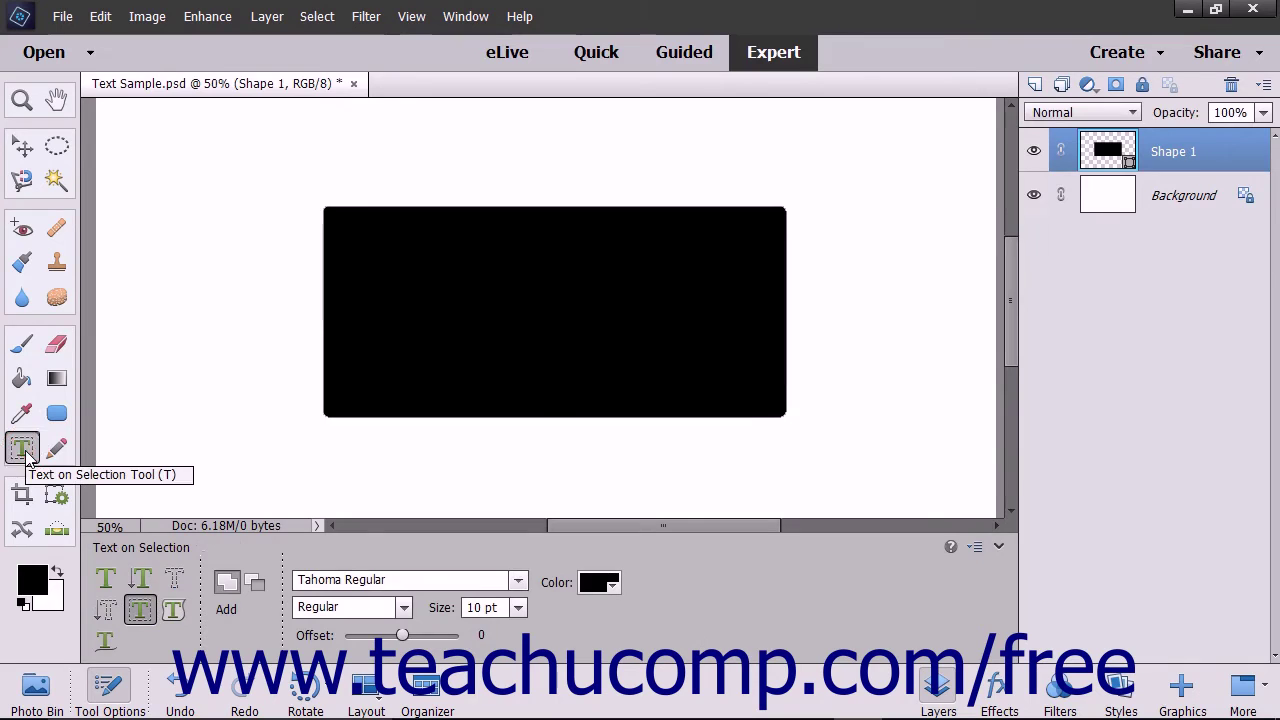
# Type the sample sentence along the rectangle's outline, commit it, then delete the text and Shape 1 layers.
pyautogui.click(179, 620)
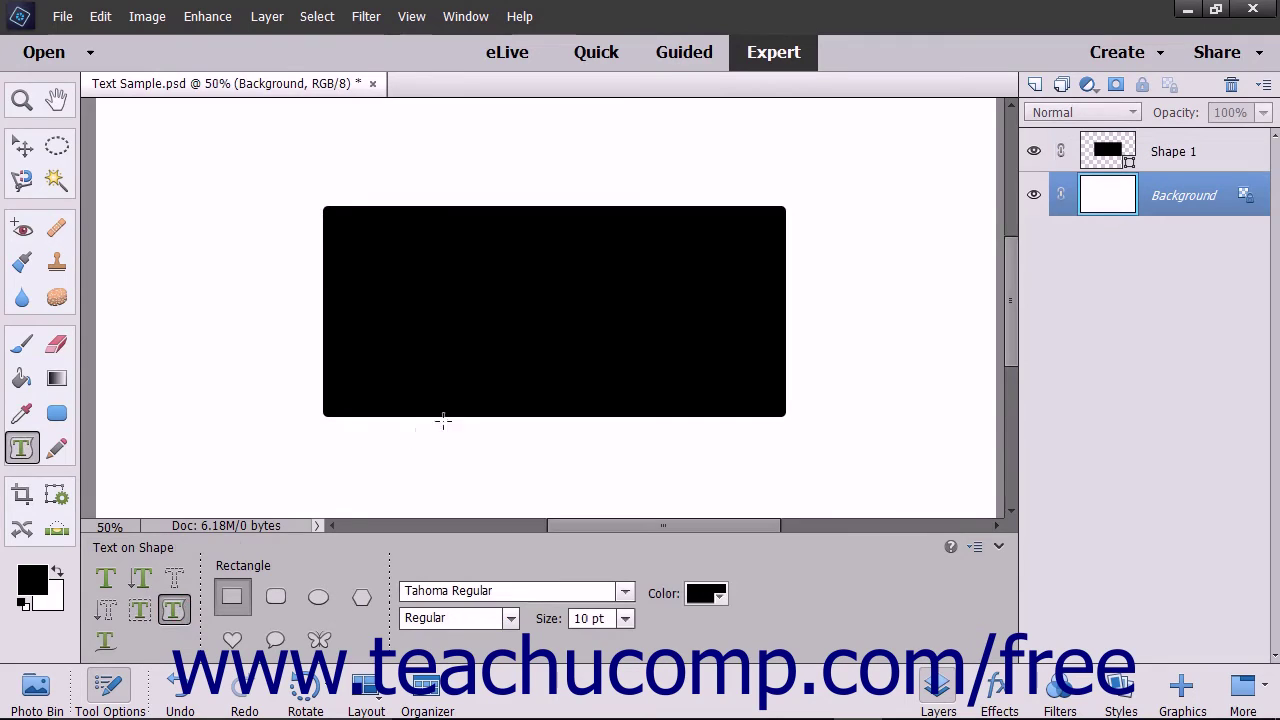
pyautogui.click(1248, 157)
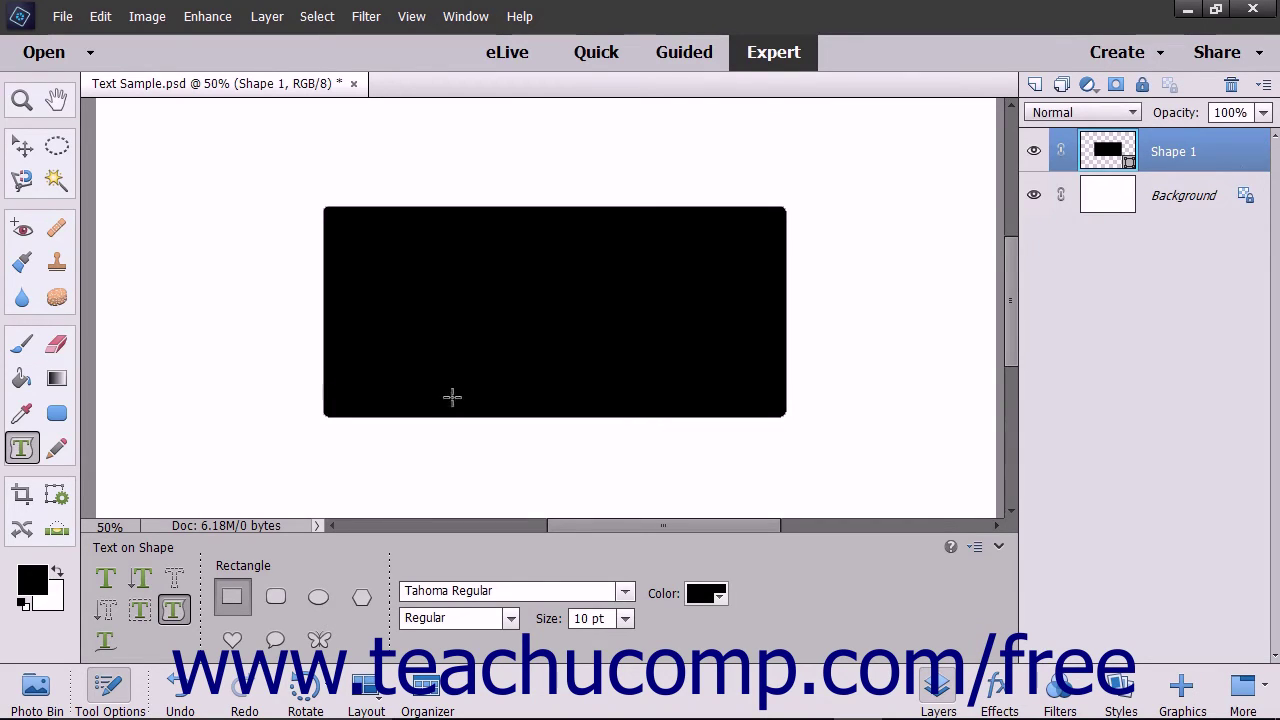
pyautogui.click(324, 398)
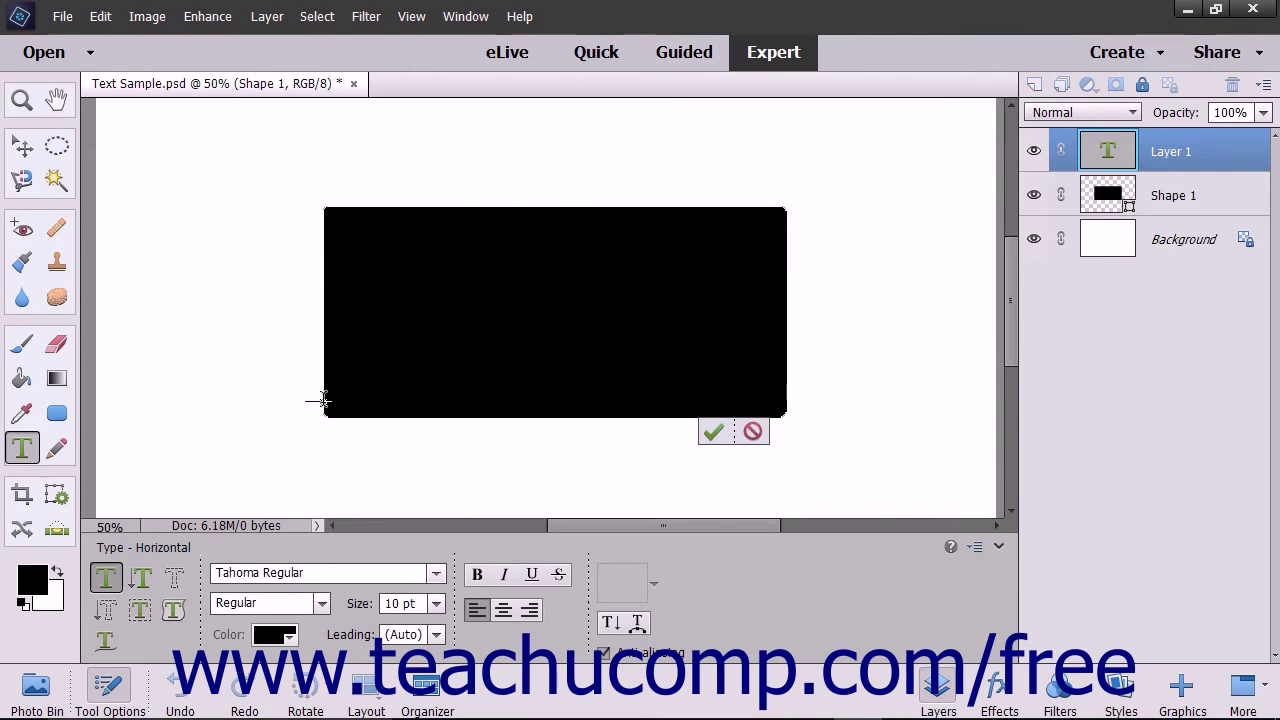
pyautogui.write('This is the text that I have just typed on the outline of the object I just drew.')
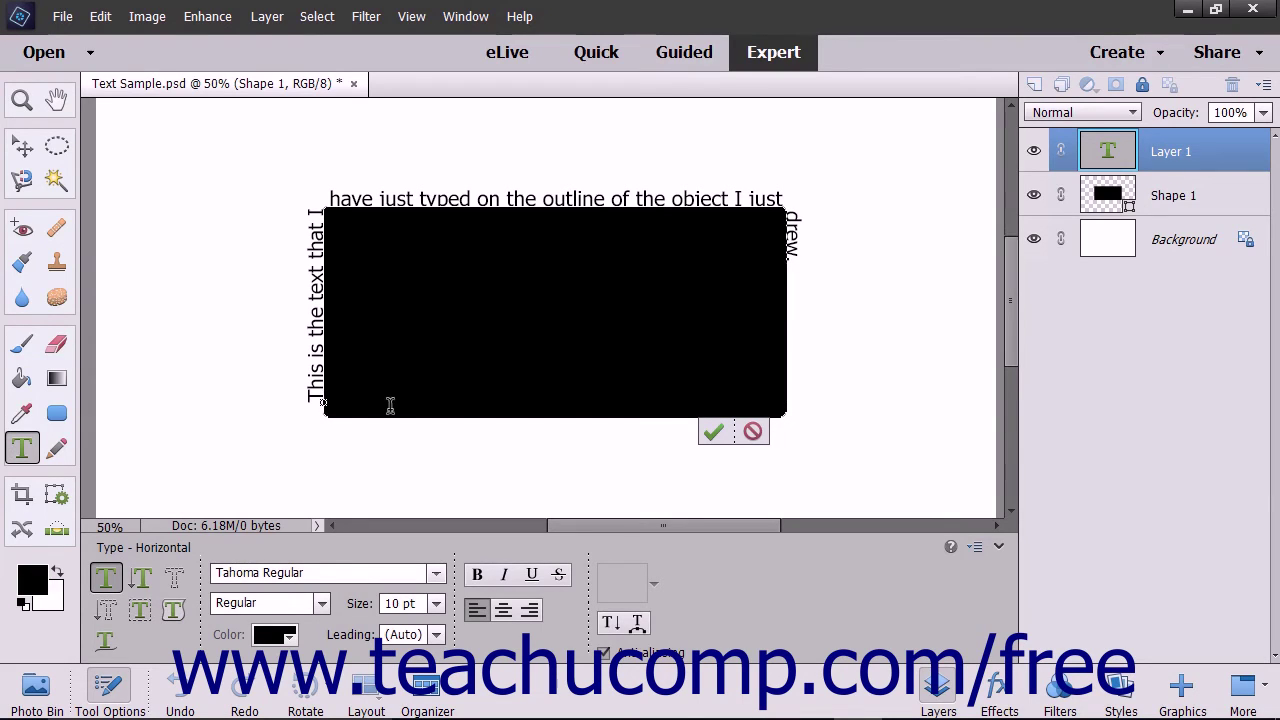
pyautogui.click(712, 431)
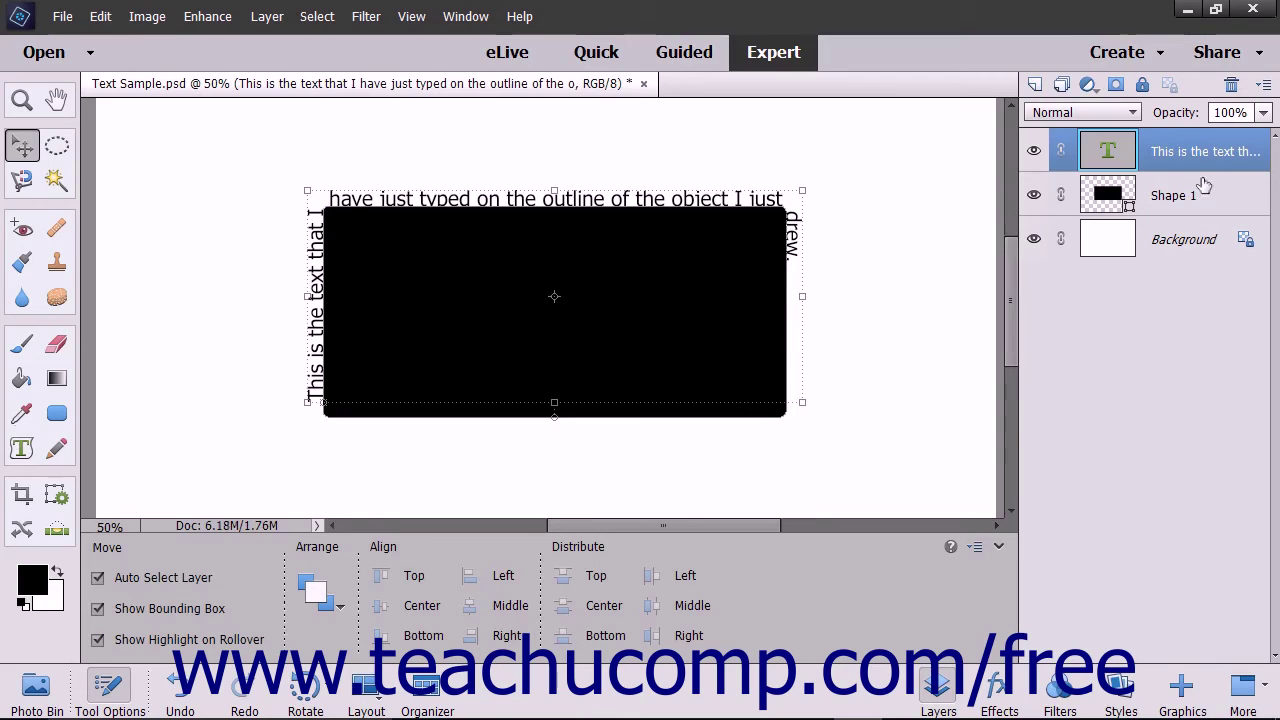
pyautogui.moveTo(1205, 160); pyautogui.dragTo(1230, 86)
pyautogui.moveTo(1211, 141); pyautogui.dragTo(1232, 85)
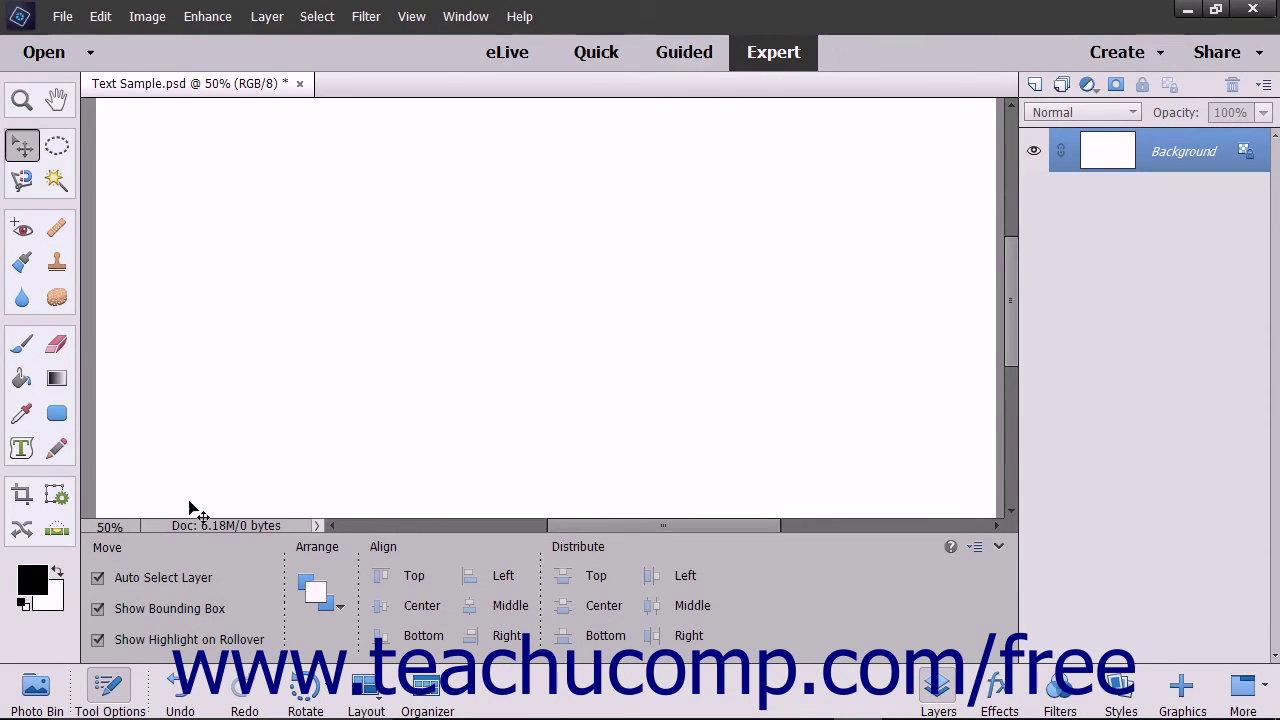
pyautogui.click(22, 449)
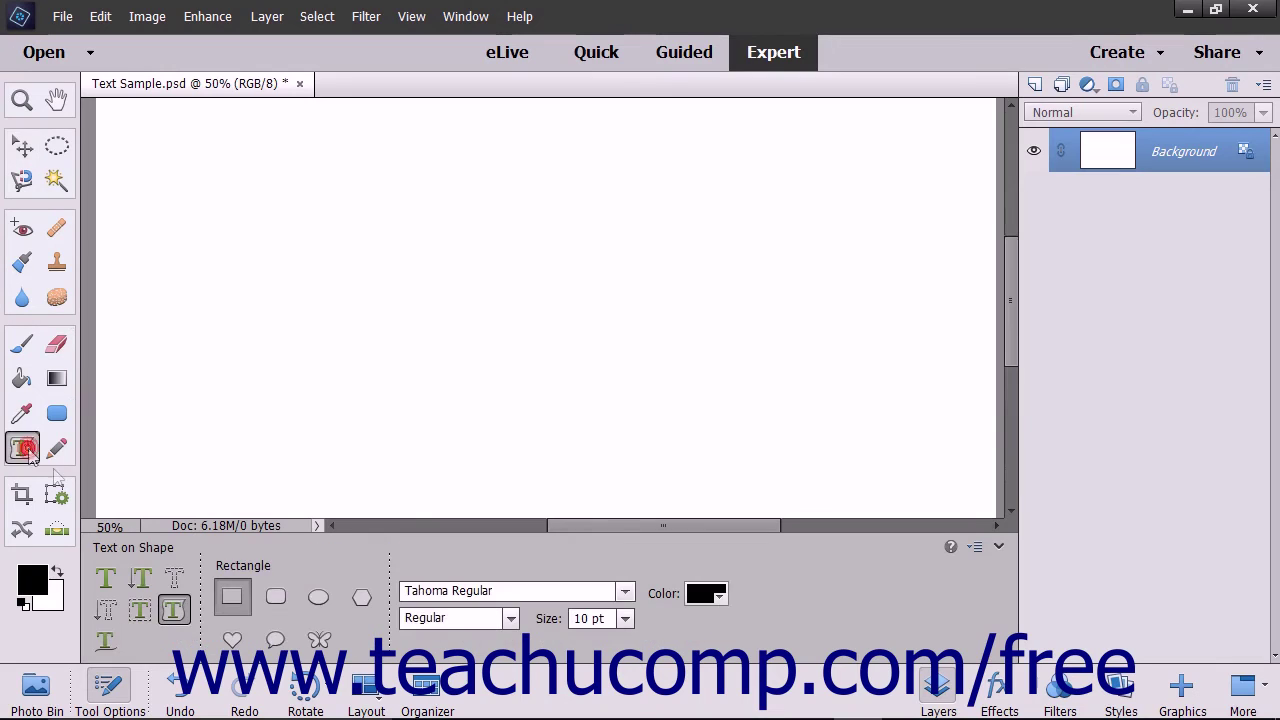
pyautogui.click(238, 640)
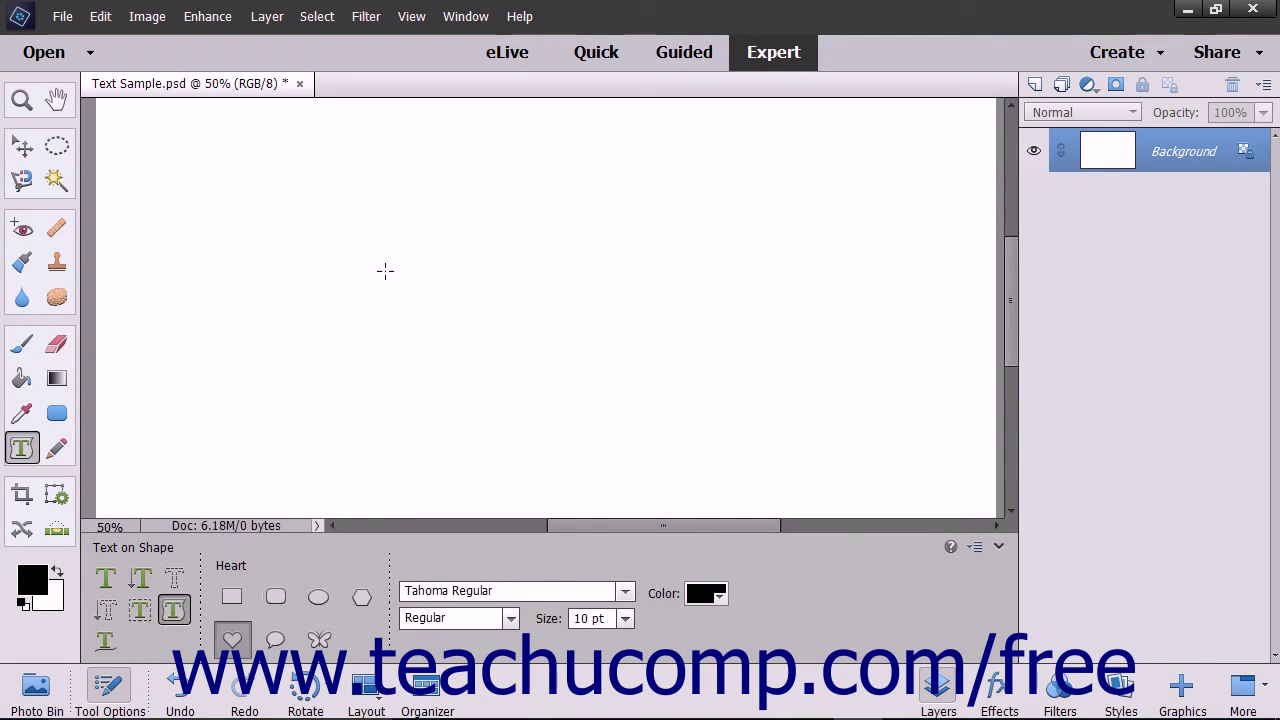
pyautogui.moveTo(391, 191)
pyautogui.mouseDown()
pyautogui.moveTo(537, 317)
pyautogui.moveTo(680, 397)
pyautogui.moveTo(720, 457)
pyautogui.mouseUp()
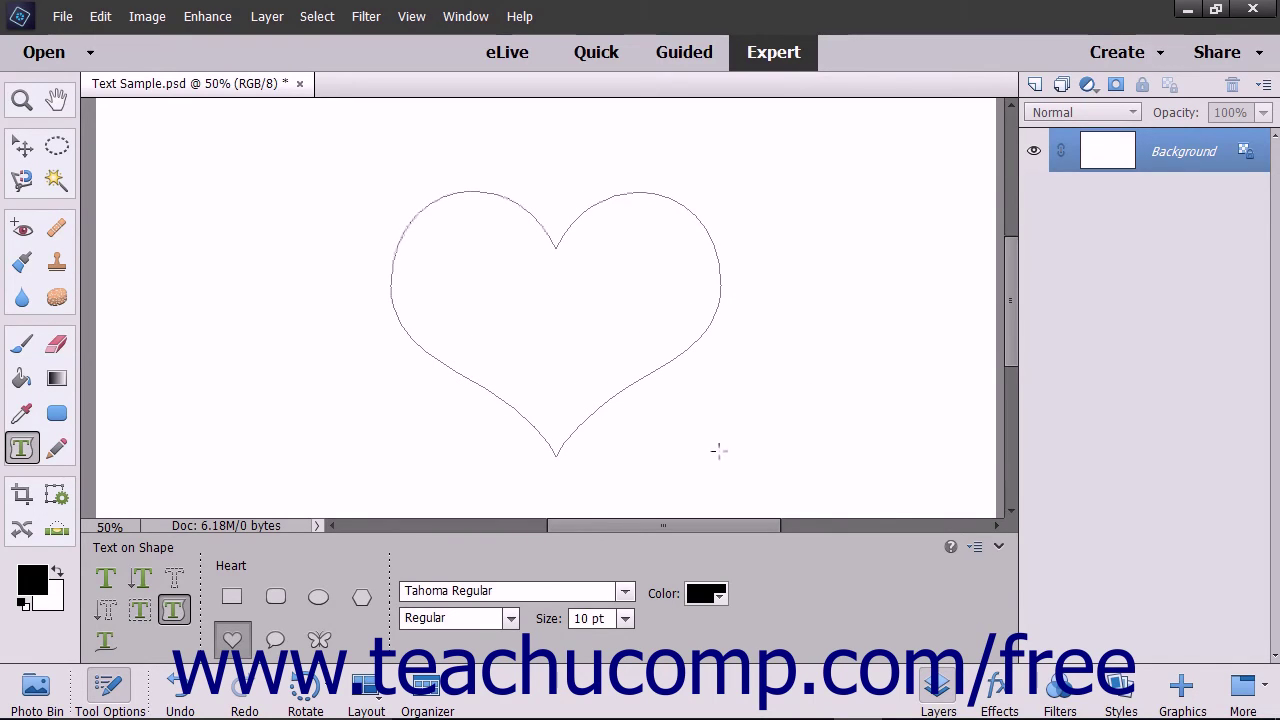
pyautogui.click(397, 325)
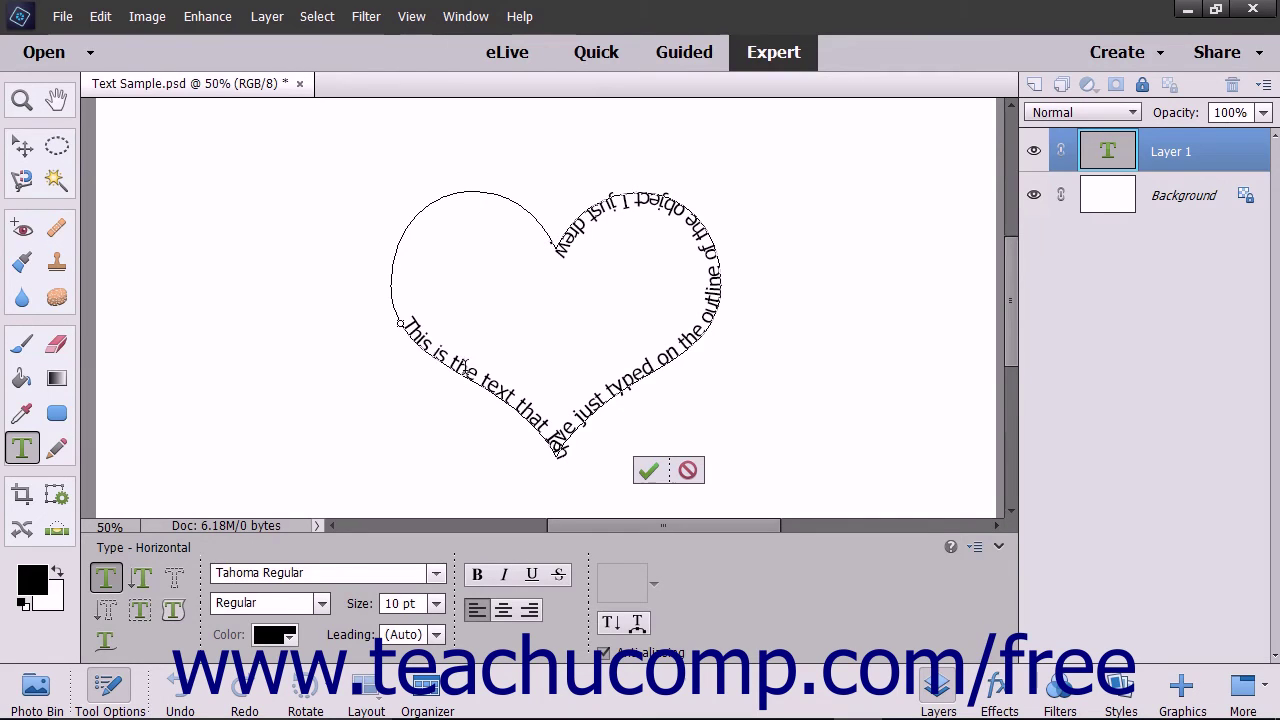
pyautogui.click(646, 474)
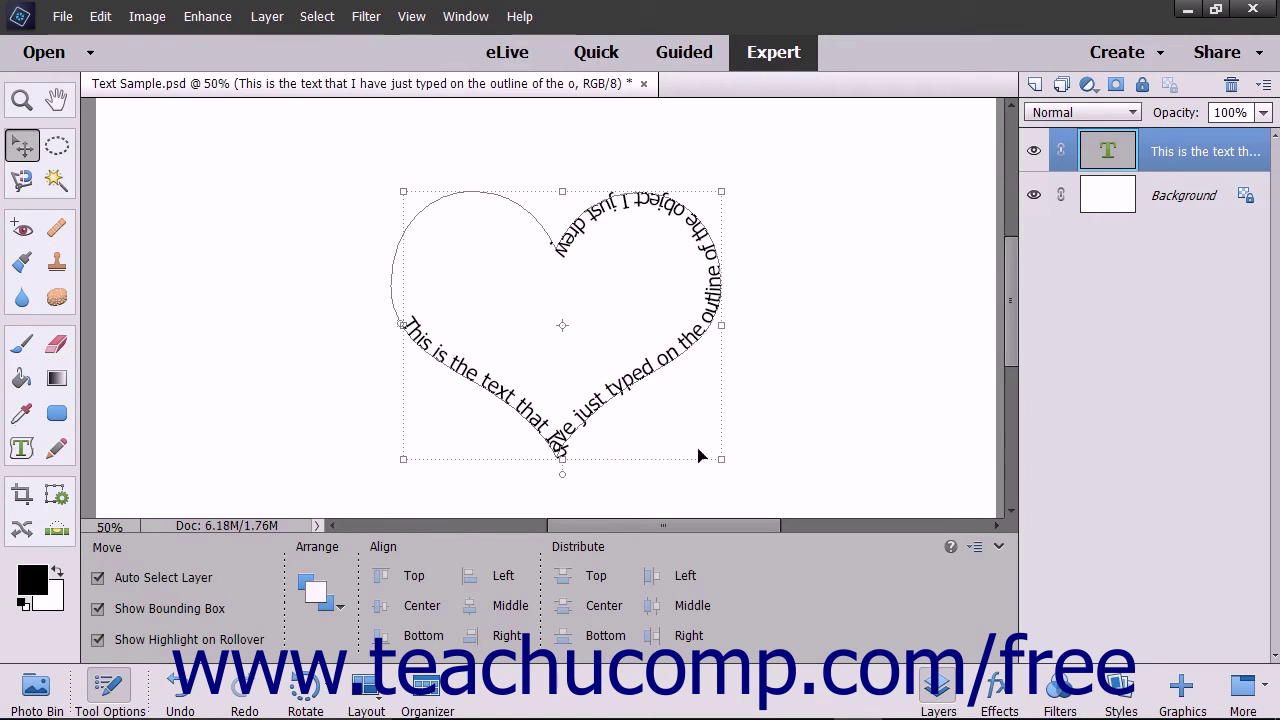
pyautogui.moveTo(1165, 152); pyautogui.dragTo(1231, 86)
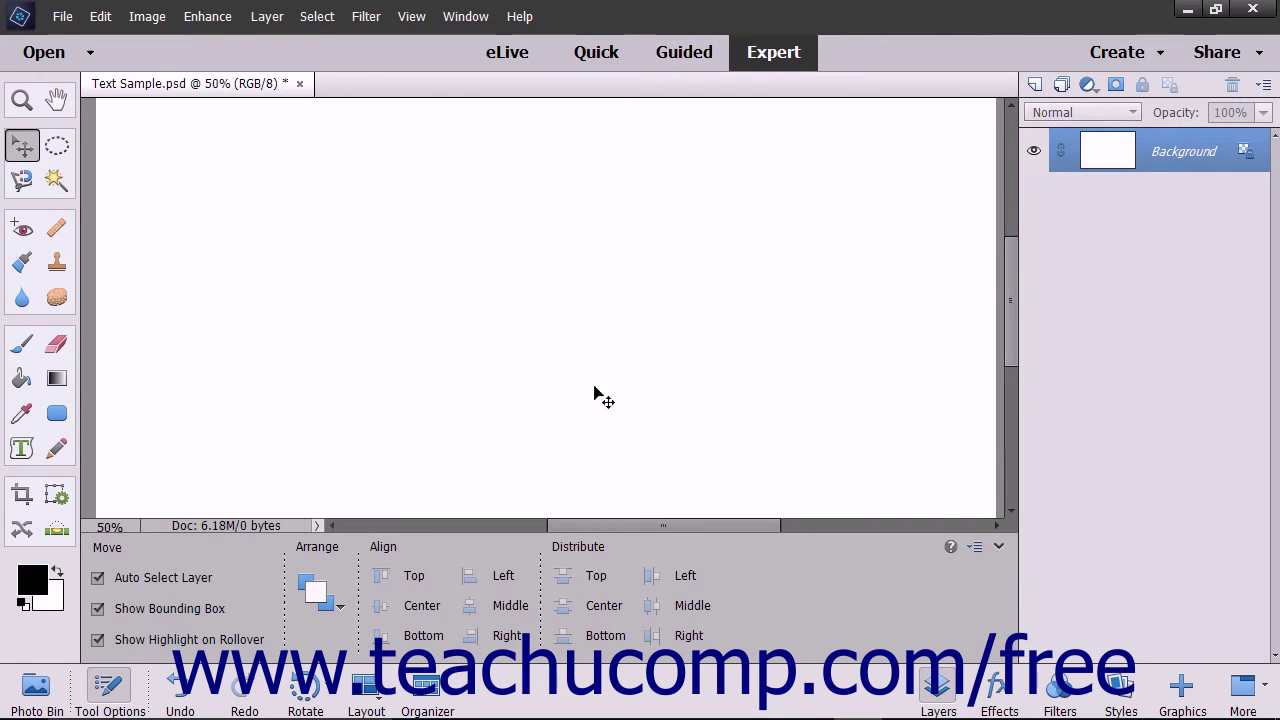
# Draw a freehand mountain-shaped path across the canvas with Text on Custom Path.
pyautogui.click(22, 448)
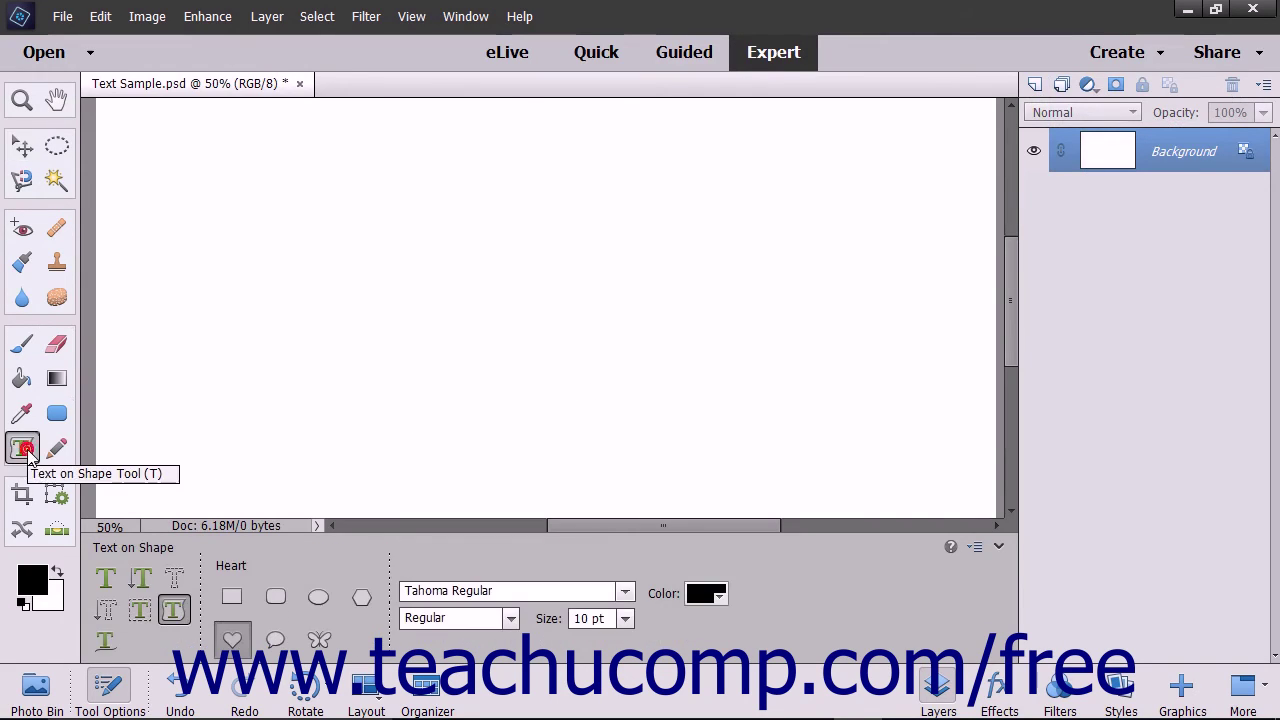
pyautogui.click(106, 642)
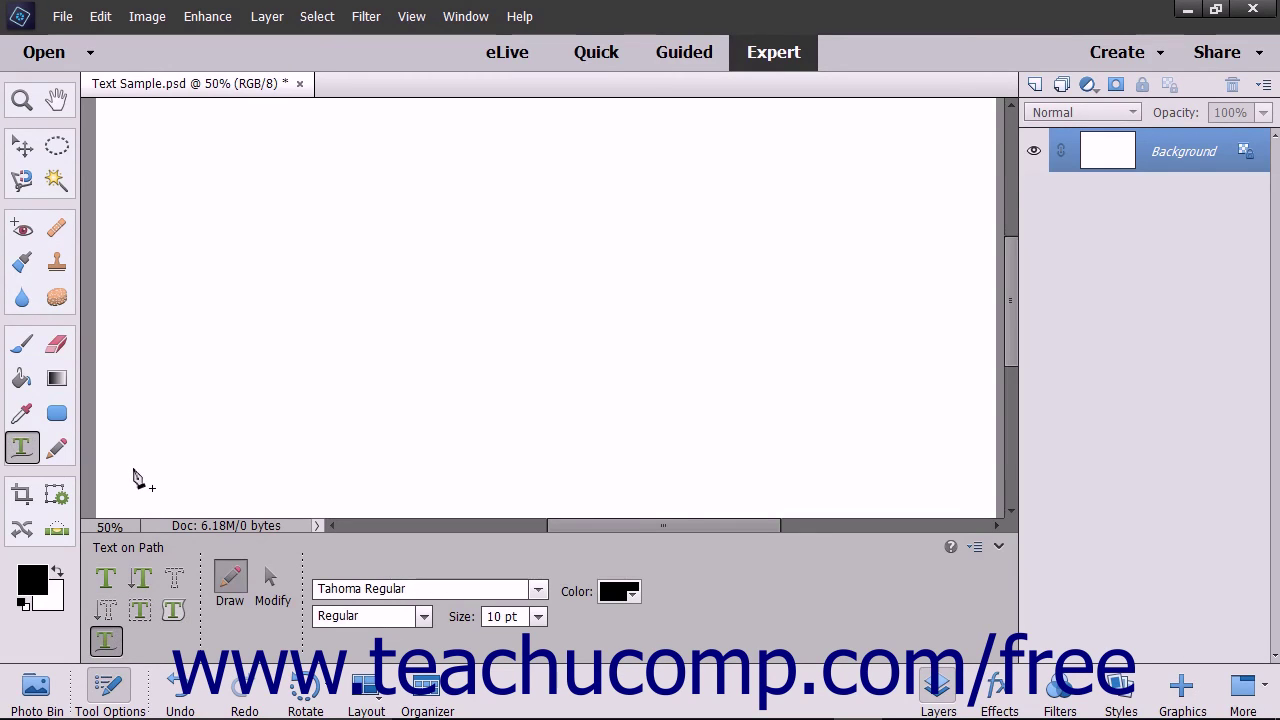
pyautogui.moveTo(135, 470)
pyautogui.mouseDown()
pyautogui.moveTo(337, 340)
pyautogui.moveTo(392, 277)
pyautogui.moveTo(561, 175)
pyautogui.moveTo(701, 258)
pyautogui.moveTo(933, 472)
pyautogui.mouseUp()
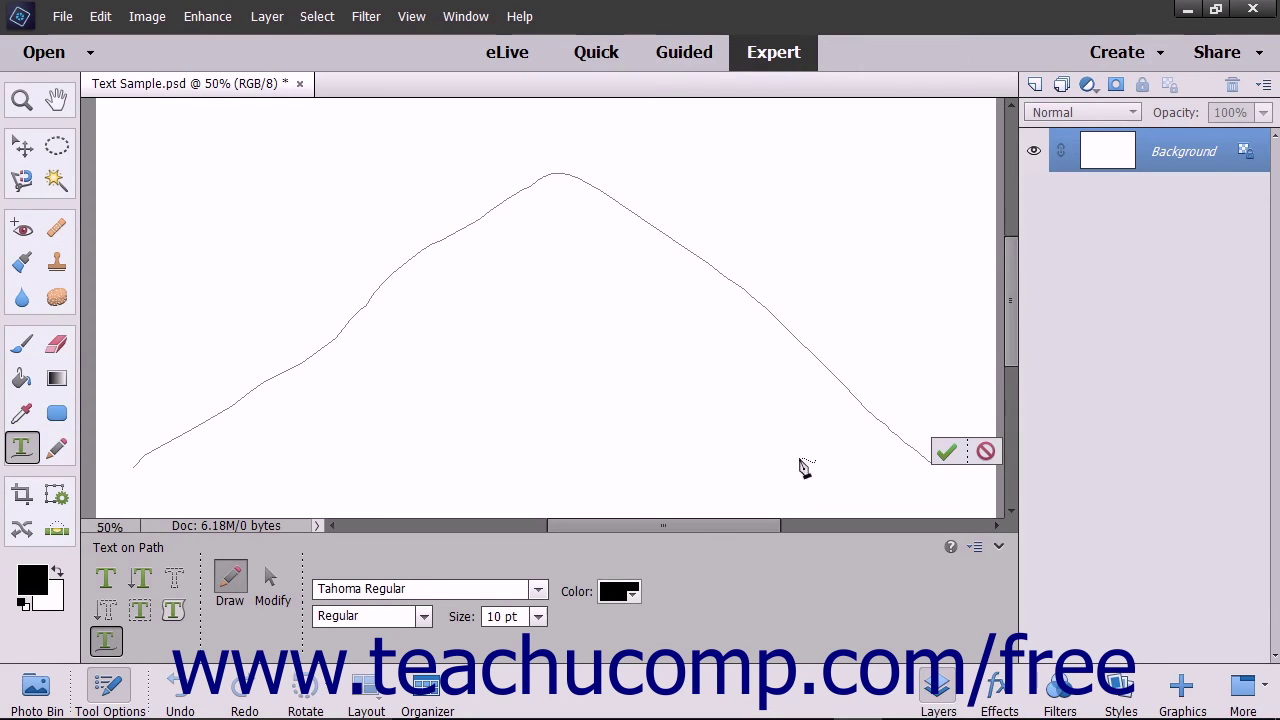
# Confirm the mountain path, then type and commit the sentence ending 'I just drew.' along it.
pyautogui.click(946, 455)
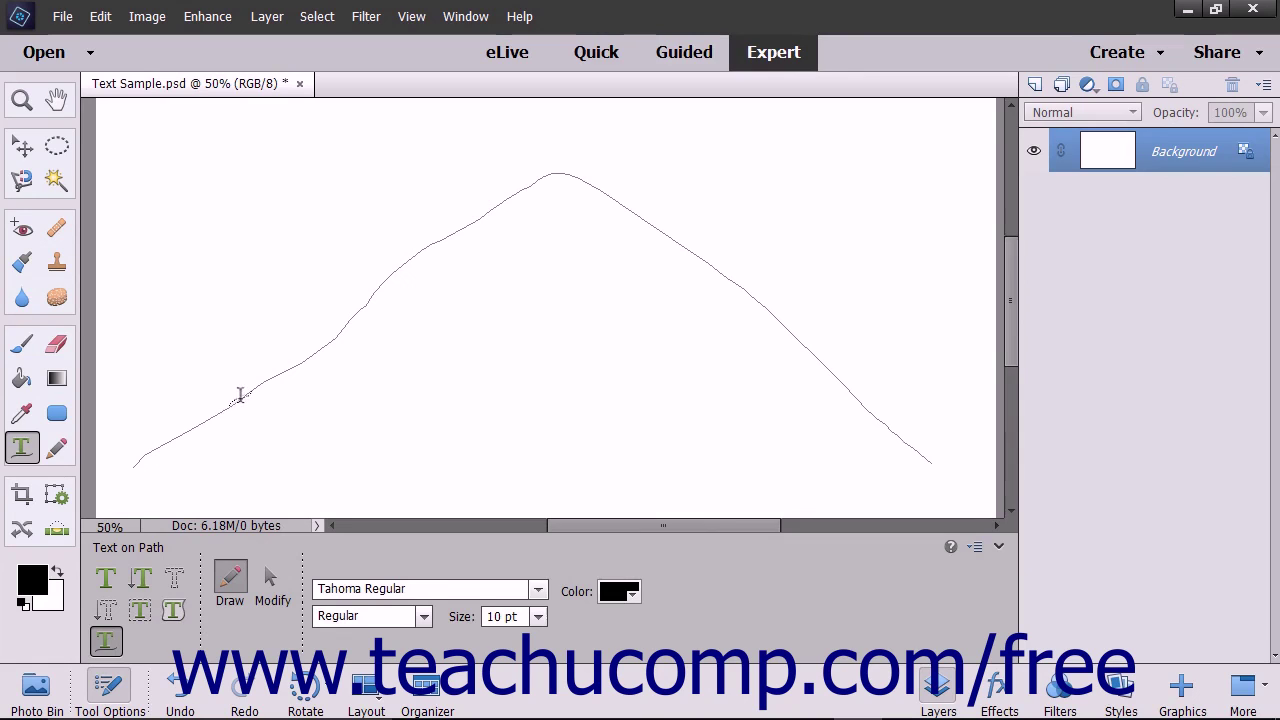
pyautogui.click(240, 395)
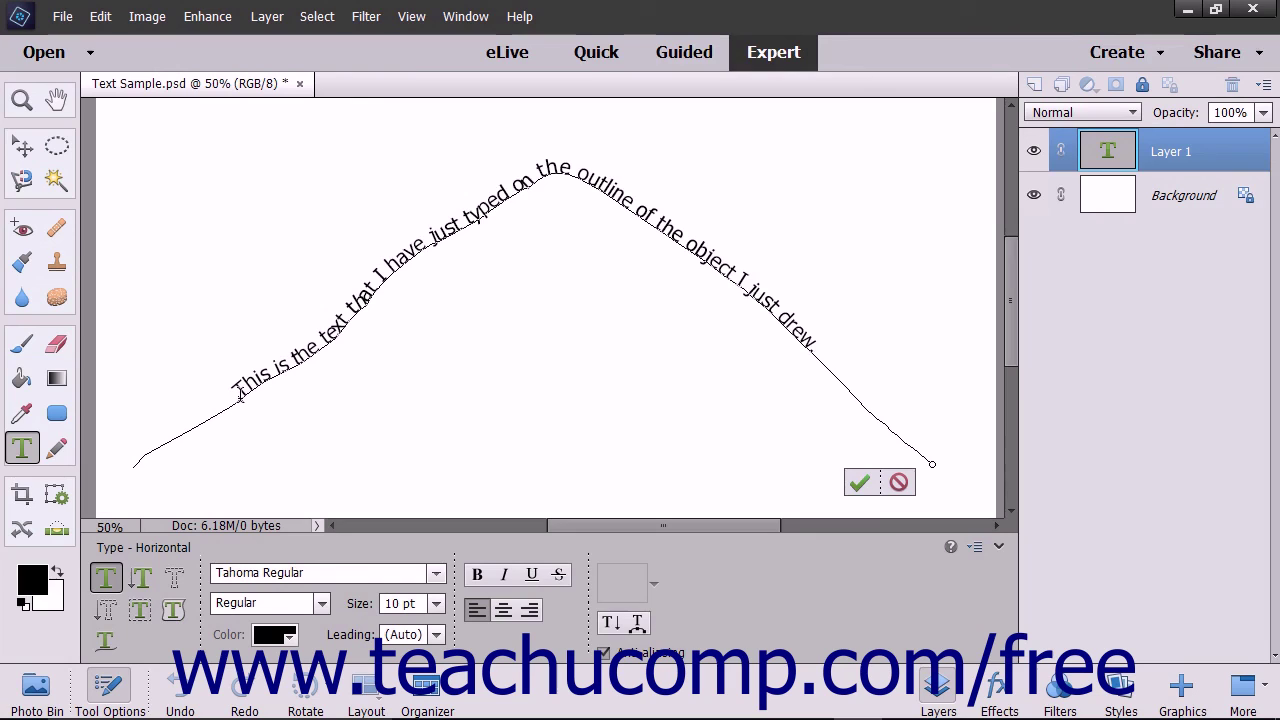
pyautogui.write('.')
pyautogui.click(860, 484)
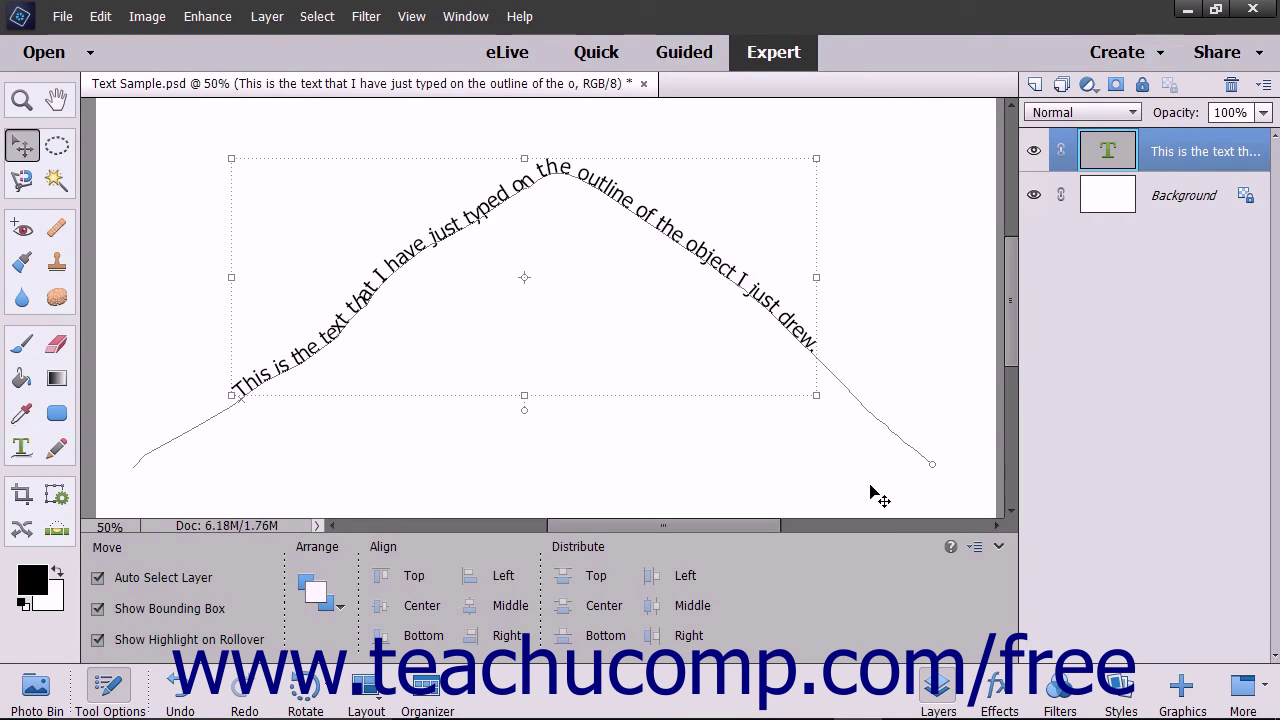